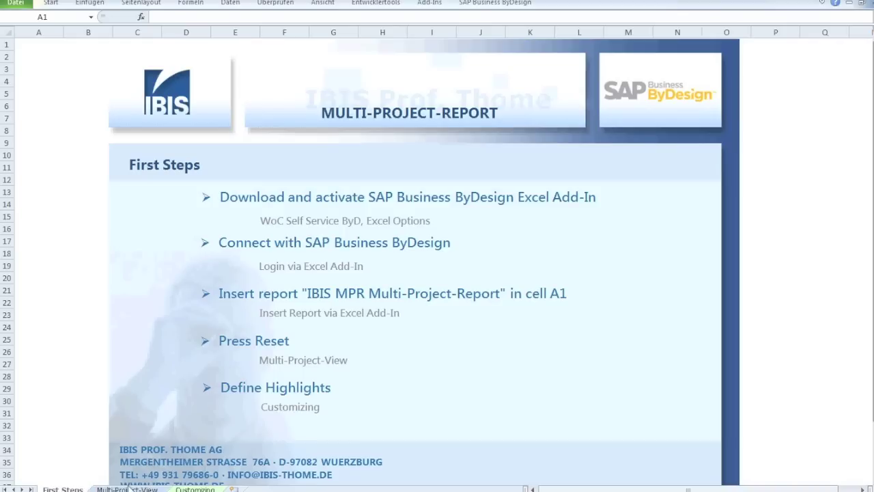
Step: From the Multi-Project-View sheet, sign in to SAP Business ByDesign via the add-in's Anmelden command
click(127, 489)
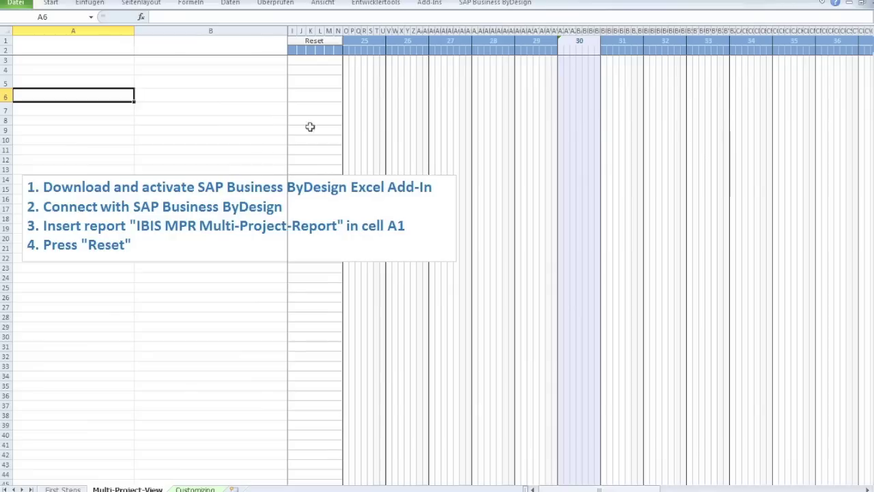
click(477, 5)
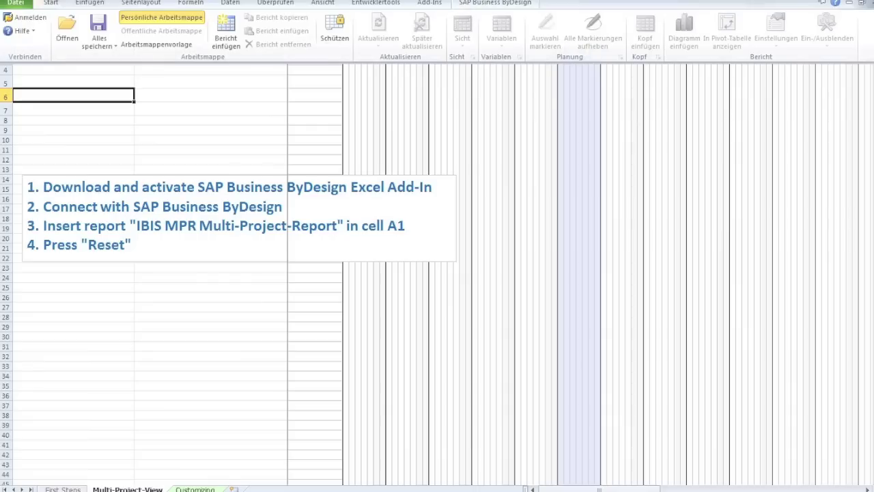
click(34, 17)
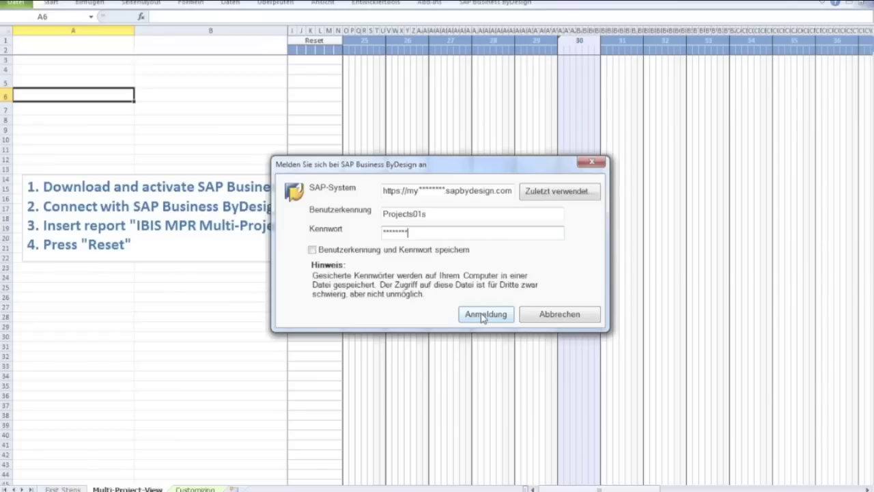
click(483, 315)
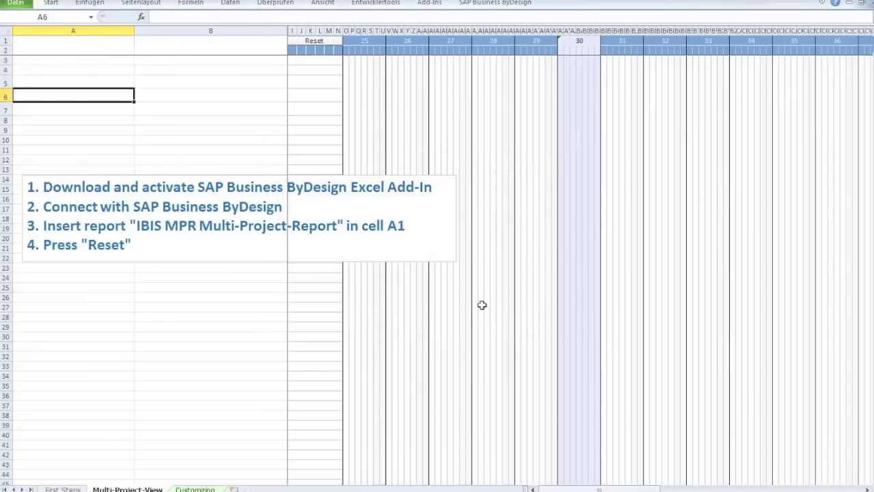
click(483, 4)
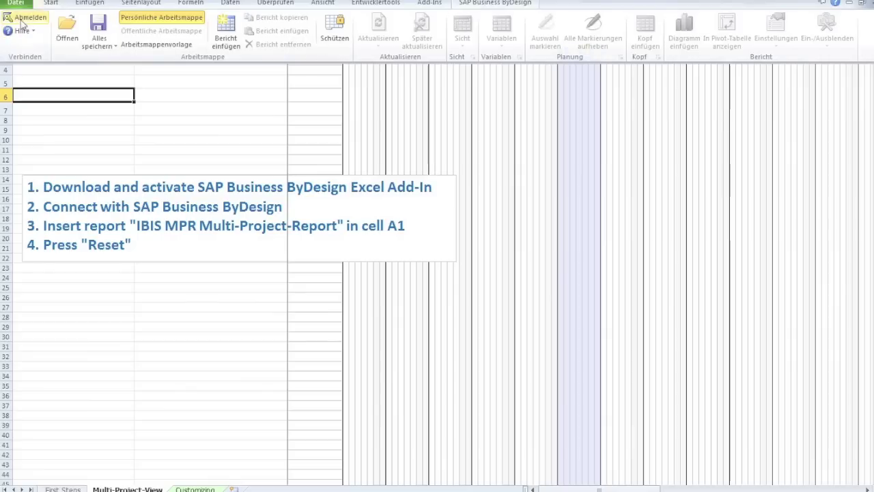
Step: Insert the 'Multi-Project-Report - IBIS' report at cell A1, found by searching 'IBIS'
click(235, 132)
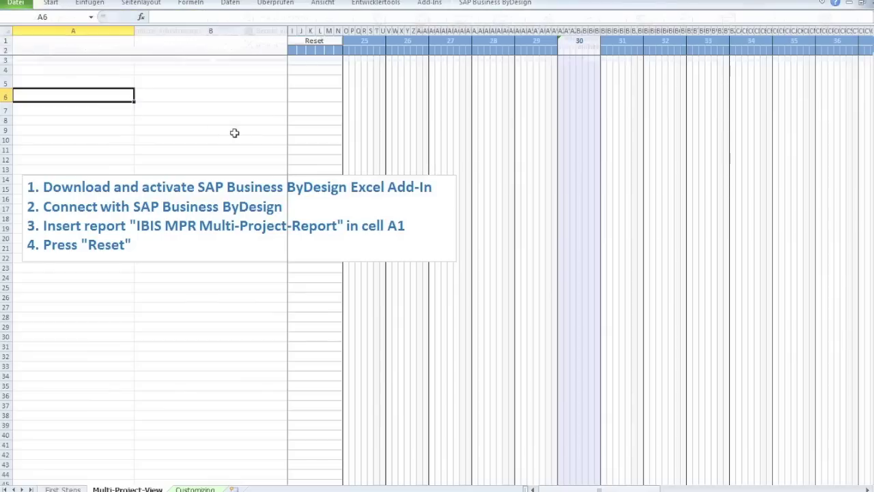
click(30, 43)
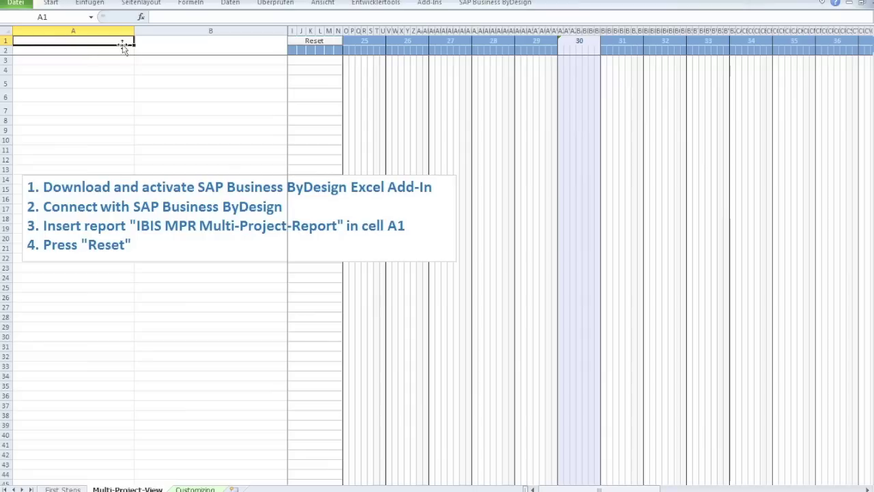
click(480, 4)
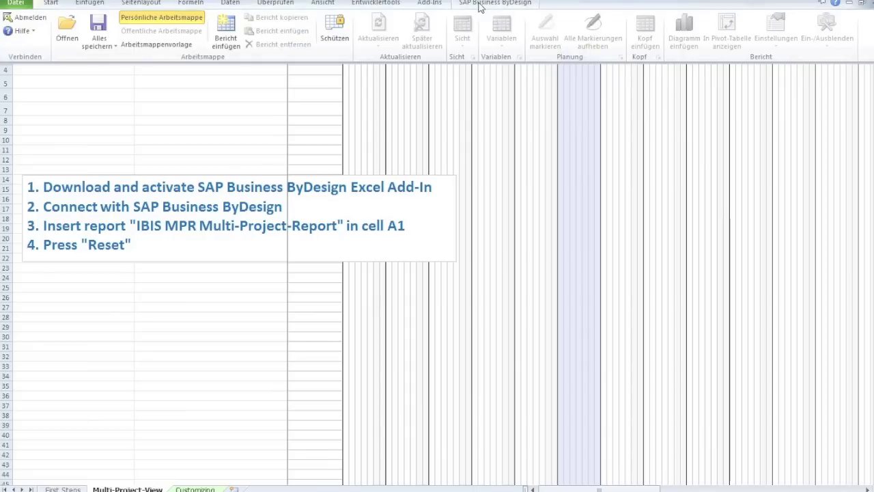
click(219, 44)
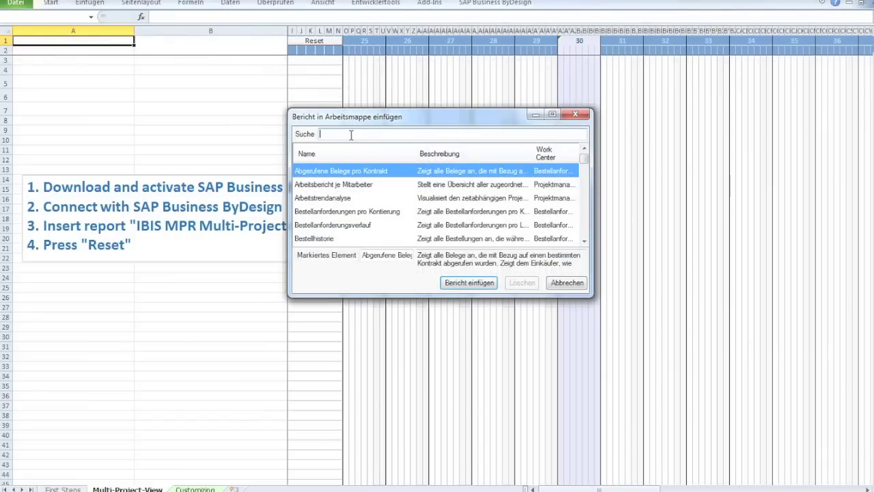
text(IBIS)
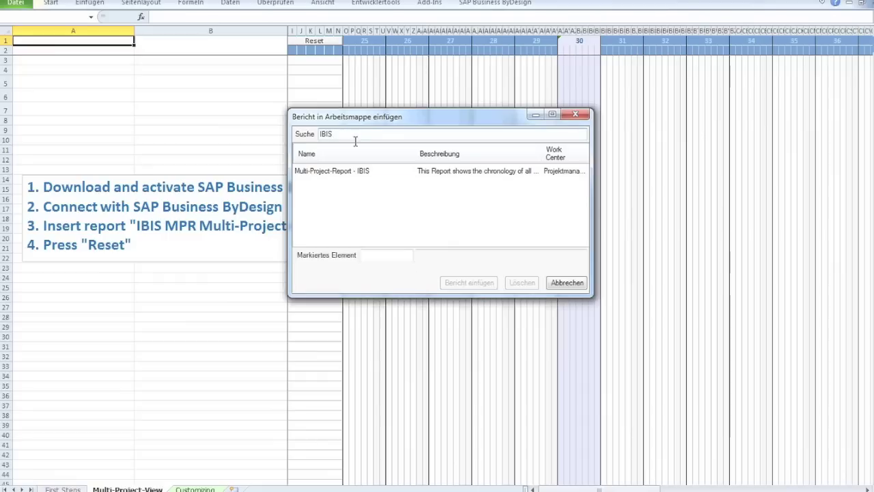
click(344, 174)
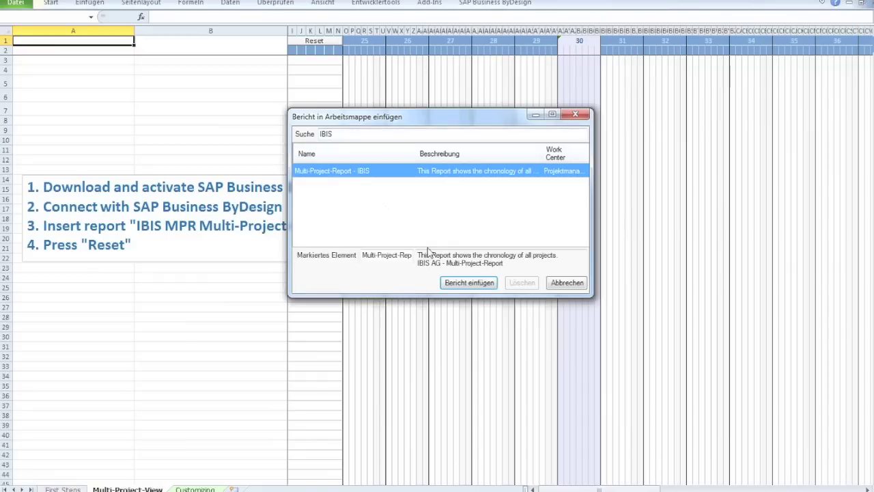
click(469, 284)
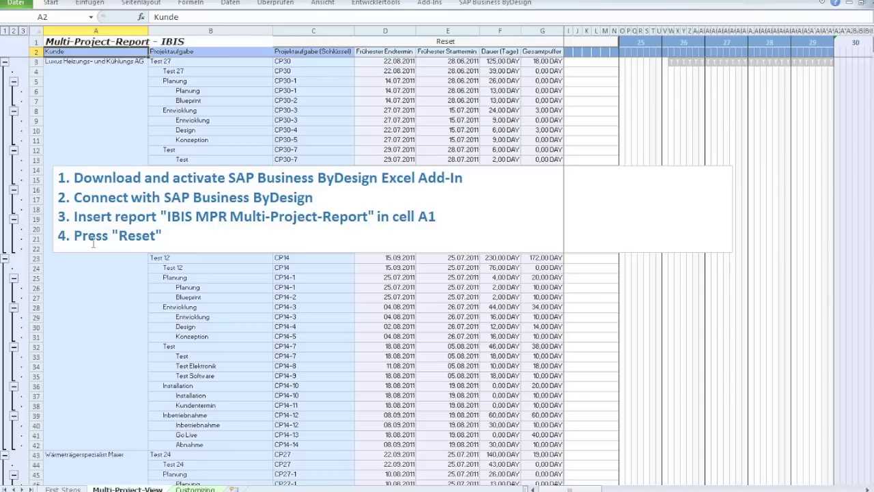
Step: Reset the Multi-Project-View so Gantt bars are drawn for every project task
click(586, 47)
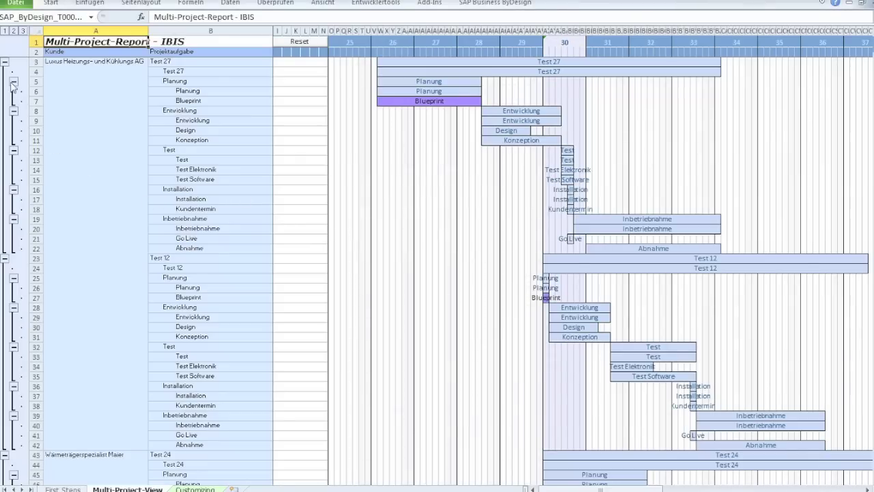
Step: Collapse the report to outline level 1, browse the projects, then expand to level 2 main phases
click(4, 32)
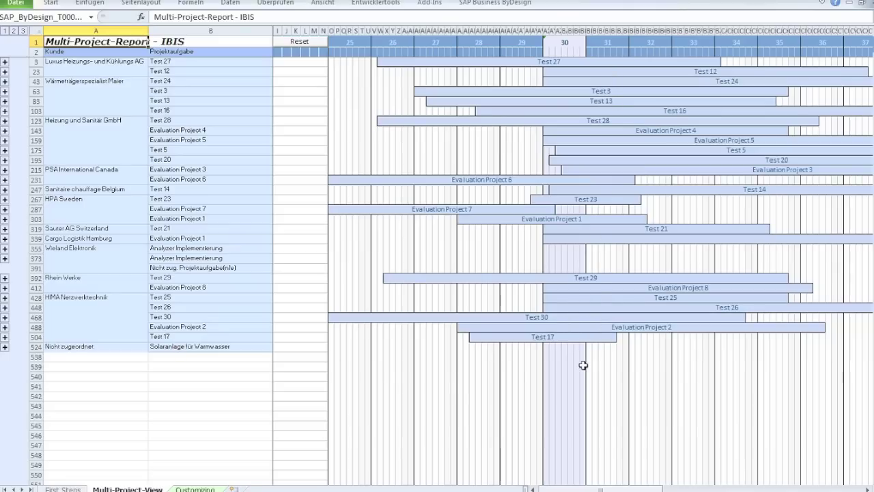
mouse_move(601, 489)
mouse_down()
mouse_move(715, 489)
mouse_move(601, 489)
mouse_up()
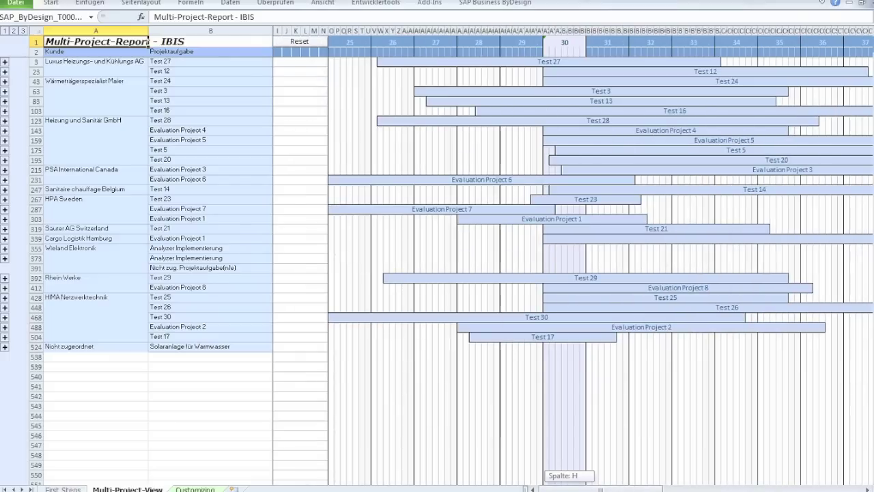
click(14, 31)
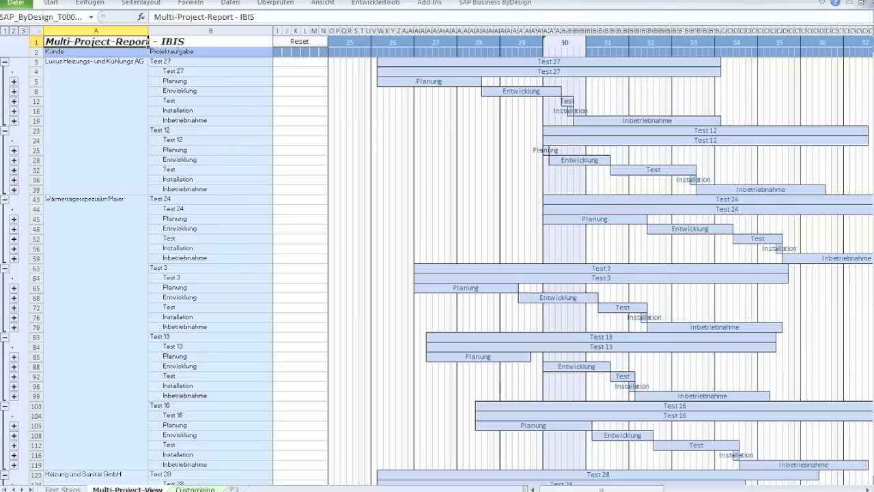
key(Page_Down)
click(96, 42)
drag(870, 87, 871, 61)
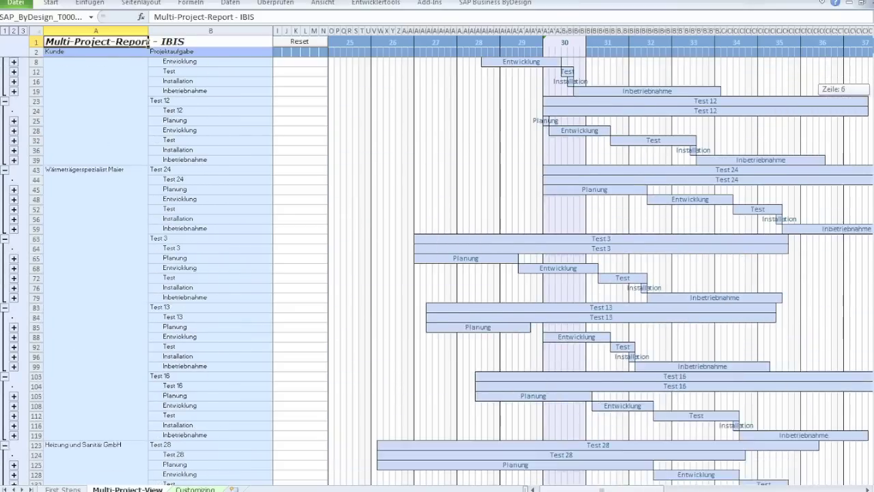
Step: Expand the report to outline level 3 and scroll through all projects, then back to Test 27
click(22, 31)
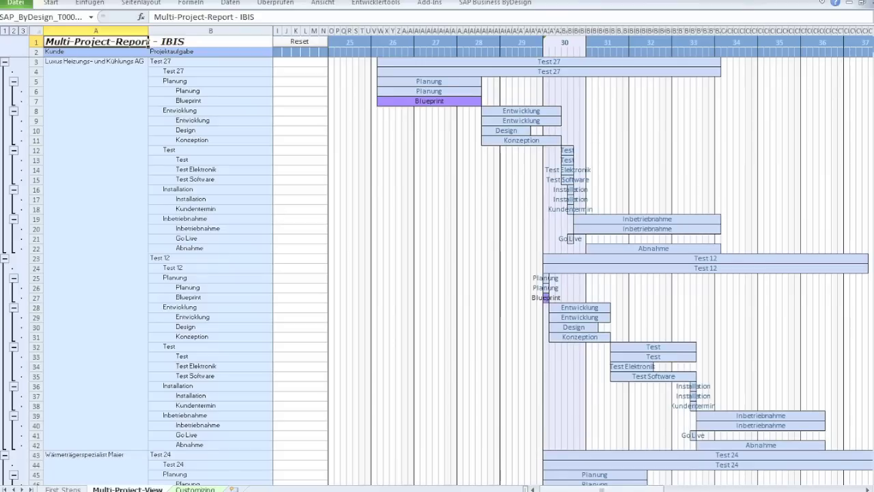
mouse_move(872, 52)
mouse_down()
mouse_move(872, 216)
mouse_move(872, 86)
mouse_up()
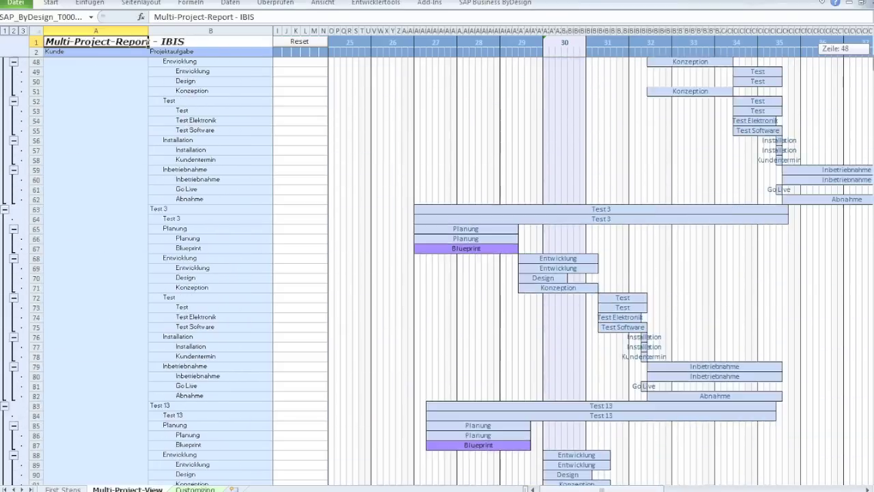
drag(872, 86, 872, 58)
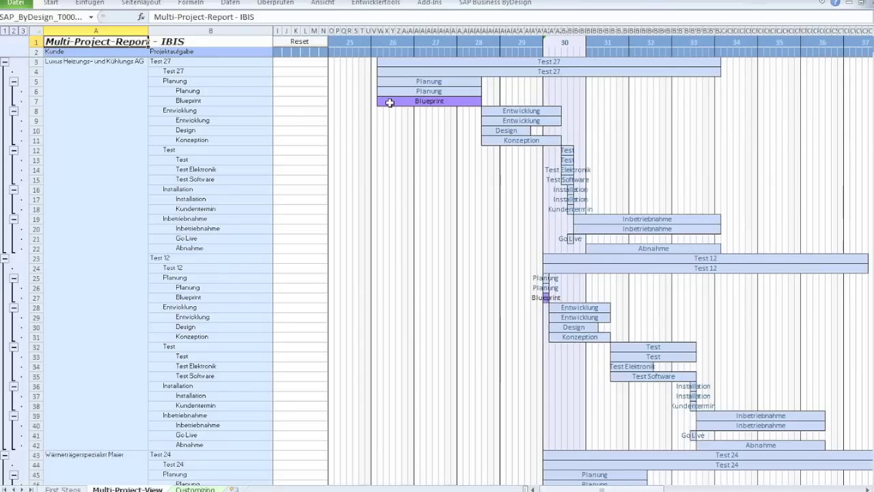
Step: On the Customizing sheet, rename entries to Execution and Implementation and add Design and Go Live
click(182, 489)
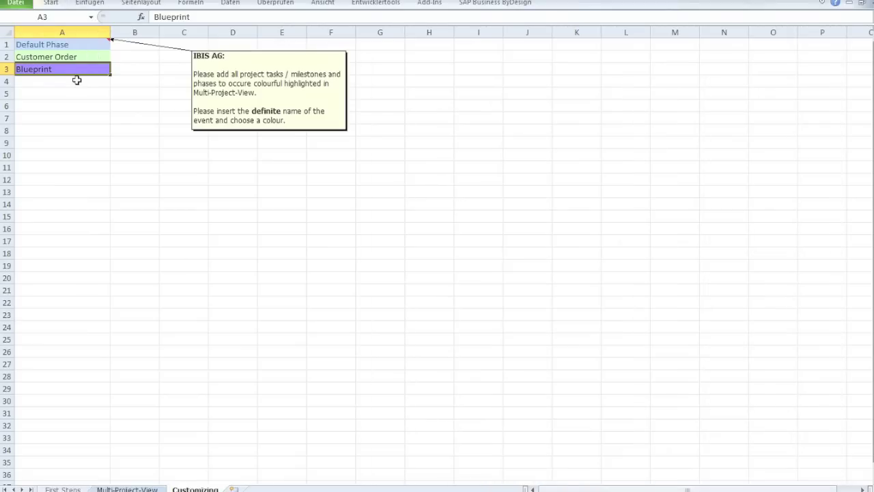
click(74, 82)
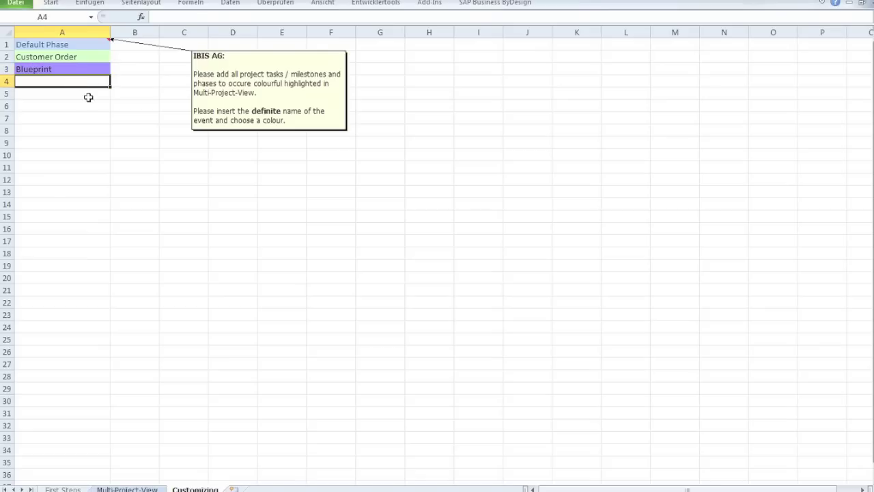
click(54, 57)
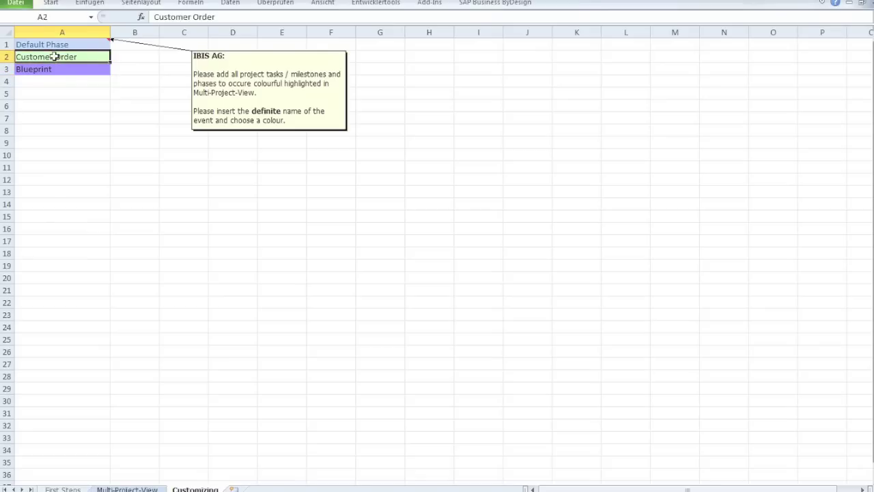
text(Execu)
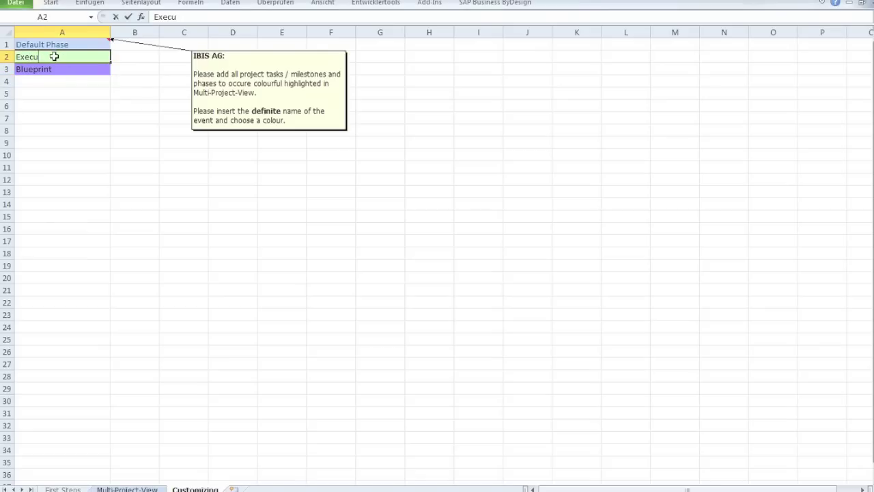
text(tion)
click(39, 69)
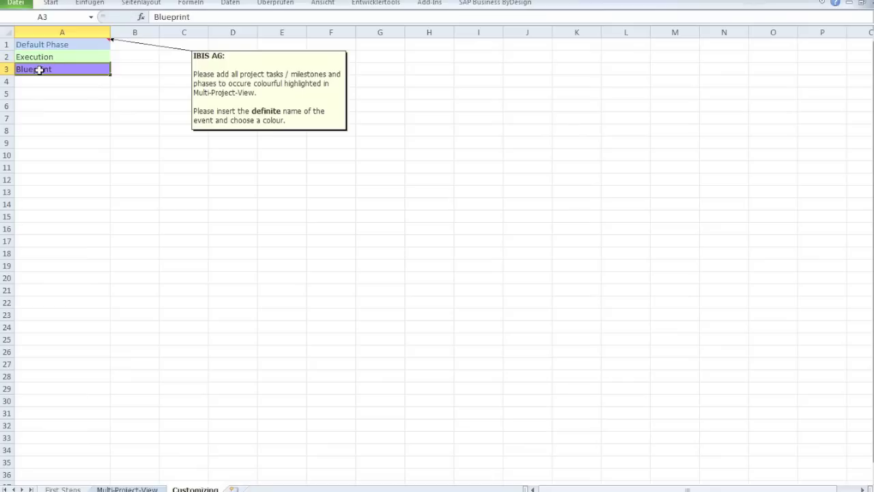
text(Implem)
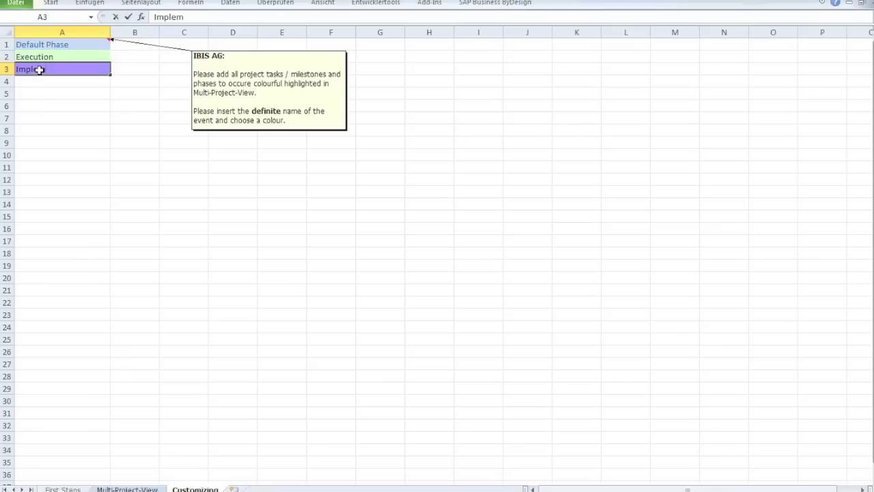
text(entation)
click(30, 92)
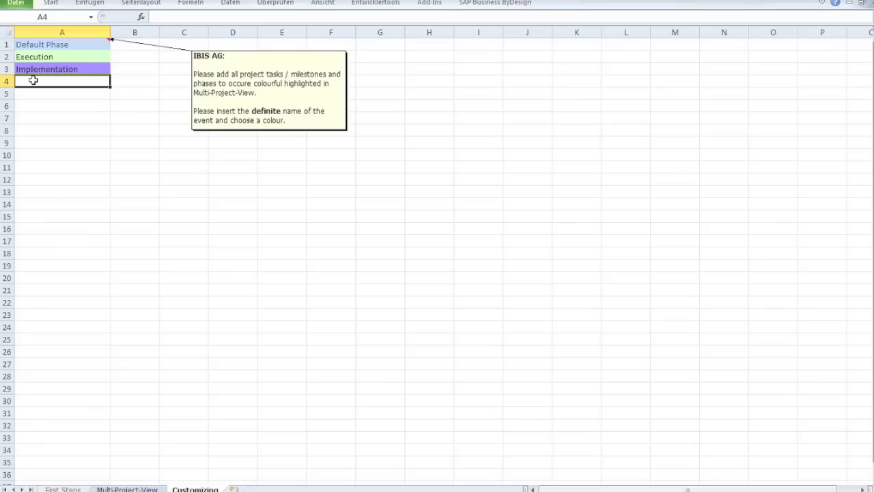
text(Design)
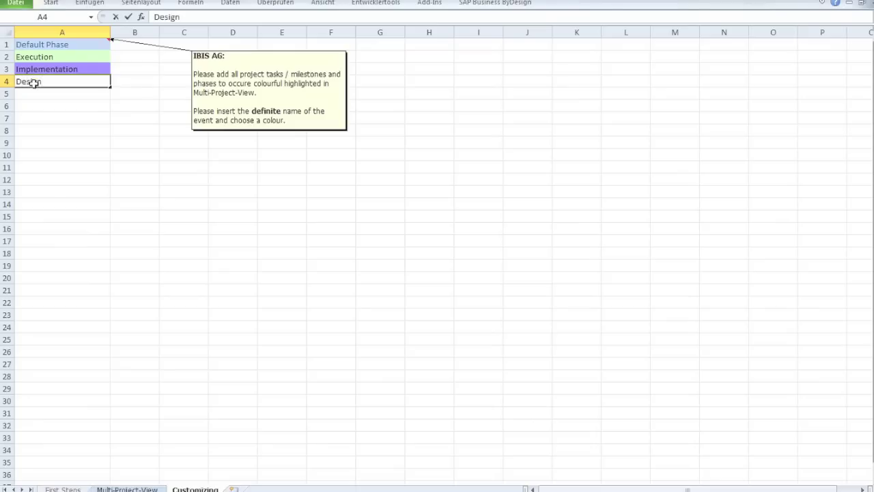
click(34, 89)
text(Go)
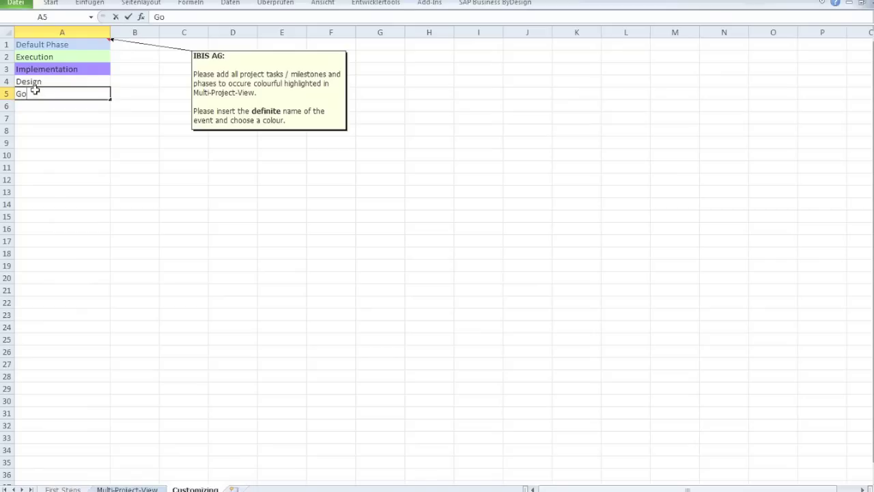
text( Live)
Step: Fill the Design cell yellow and the Go Live cell dark red
click(34, 80)
click(50, 3)
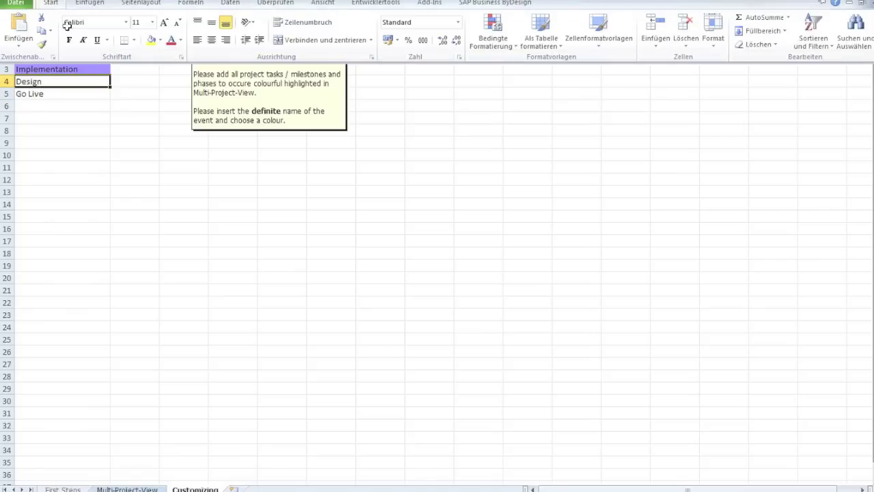
click(153, 40)
click(34, 92)
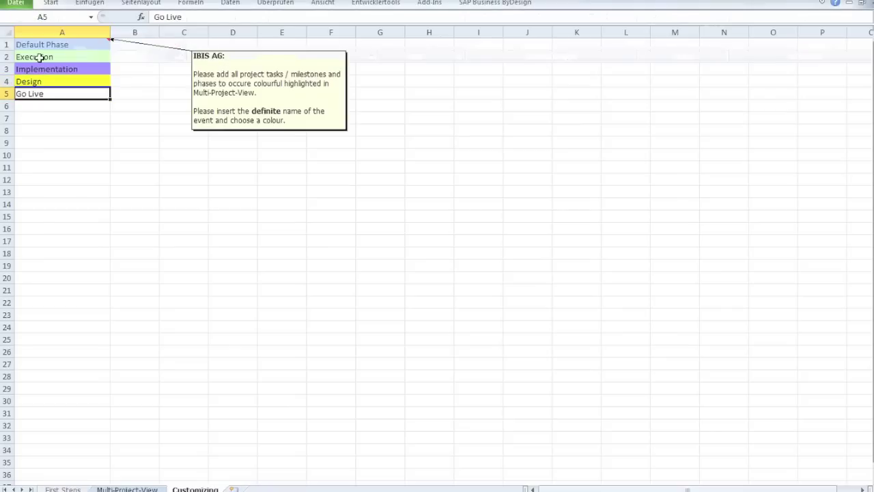
click(50, 3)
click(161, 40)
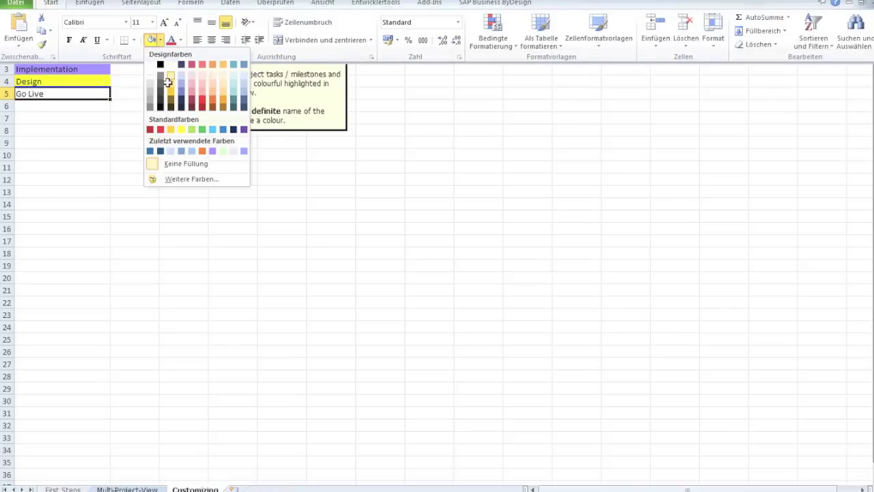
click(204, 108)
click(50, 110)
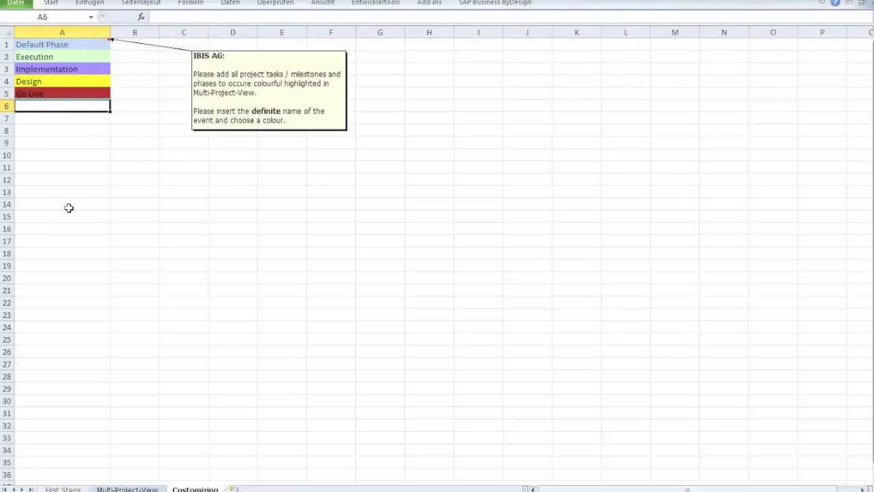
Step: Reset the Multi-Project-View Gantt so it picks up the new phase colours
click(130, 489)
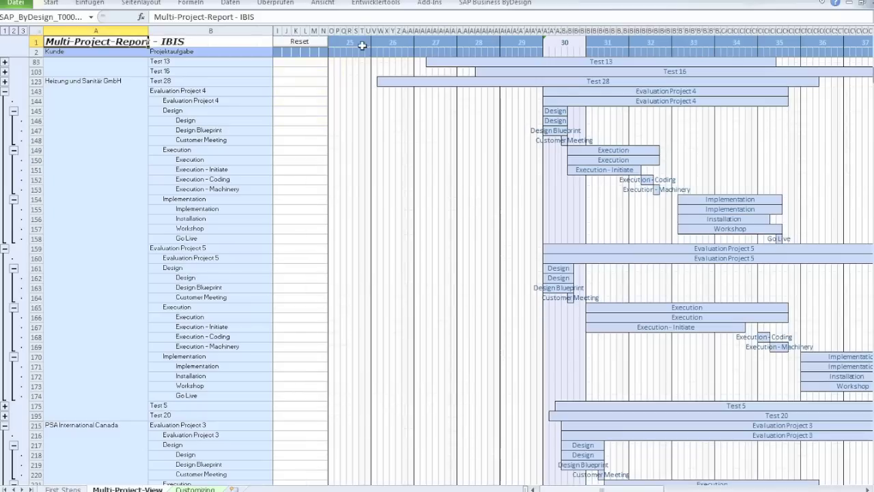
click(293, 41)
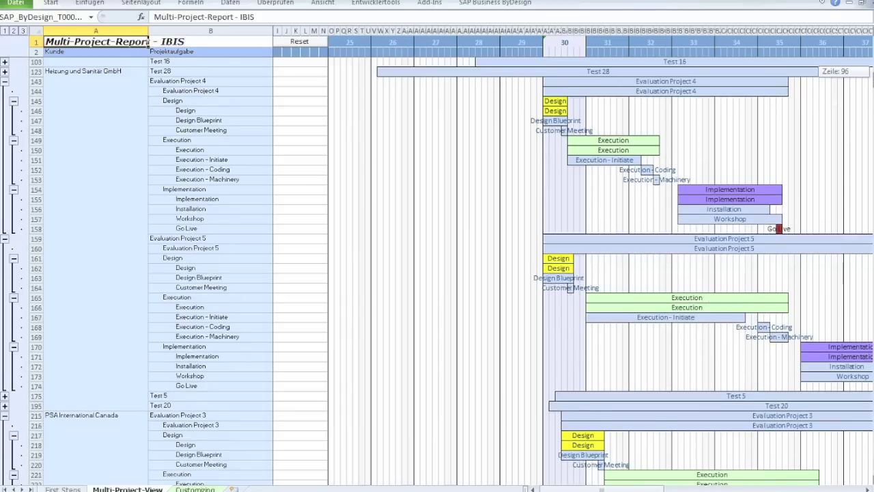
drag(872, 65, 872, 71)
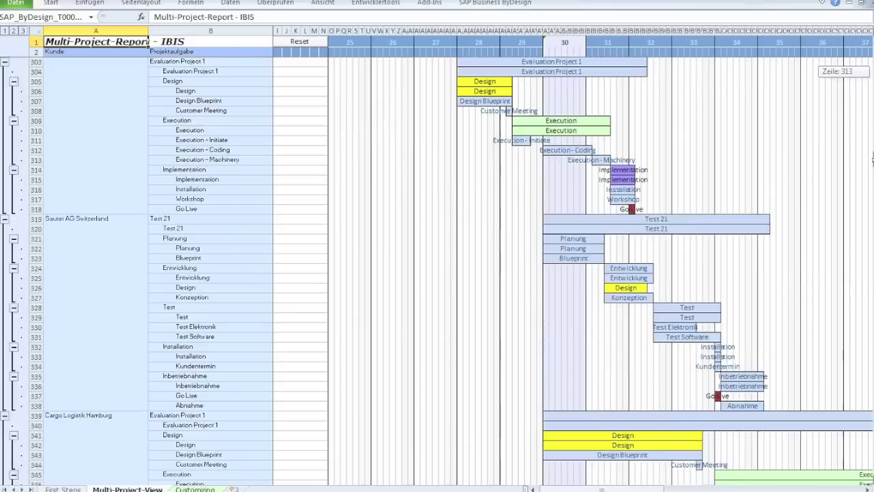
mouse_move(873, 128)
mouse_down()
mouse_move(872, 165)
mouse_move(872, 79)
mouse_up()
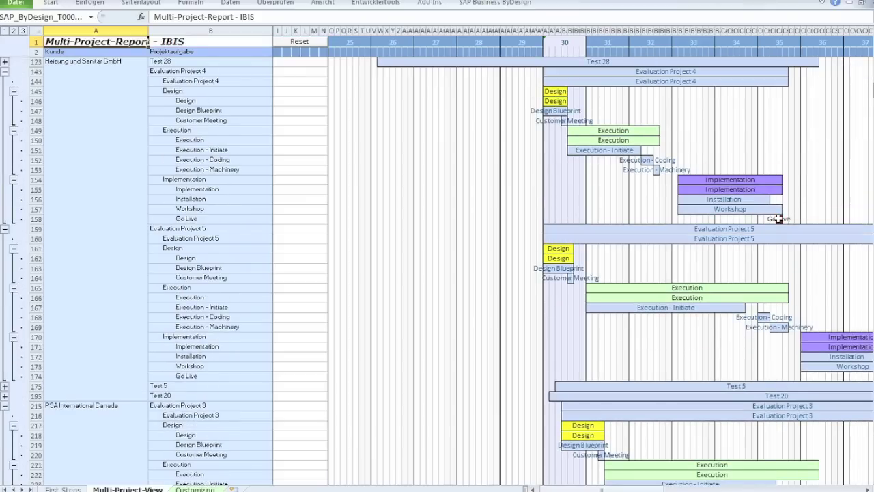
Step: Scroll through the Gantt chart to check the yellow Design and dark red Go Live bars
scroll(779, 219, down, 3)
scroll(778, 219, down, 1)
scroll(779, 219, down, 5)
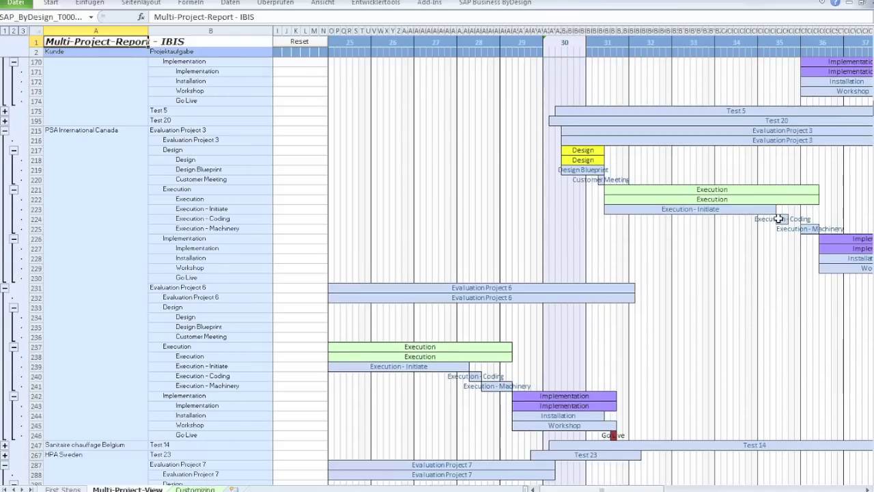
scroll(778, 218, down, 2)
scroll(779, 218, down, 1)
scroll(779, 218, up, 1)
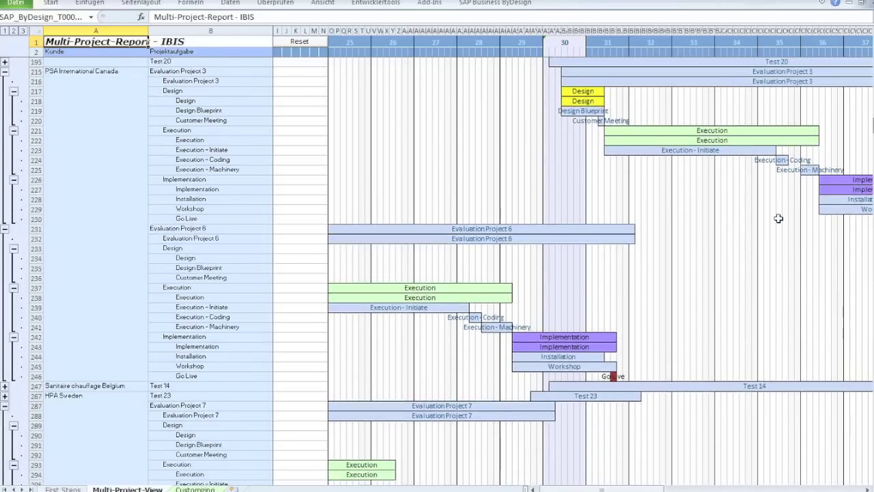
scroll(778, 219, up, 2)
scroll(778, 219, up, 2)
scroll(778, 219, up, 4)
scroll(778, 218, up, 4)
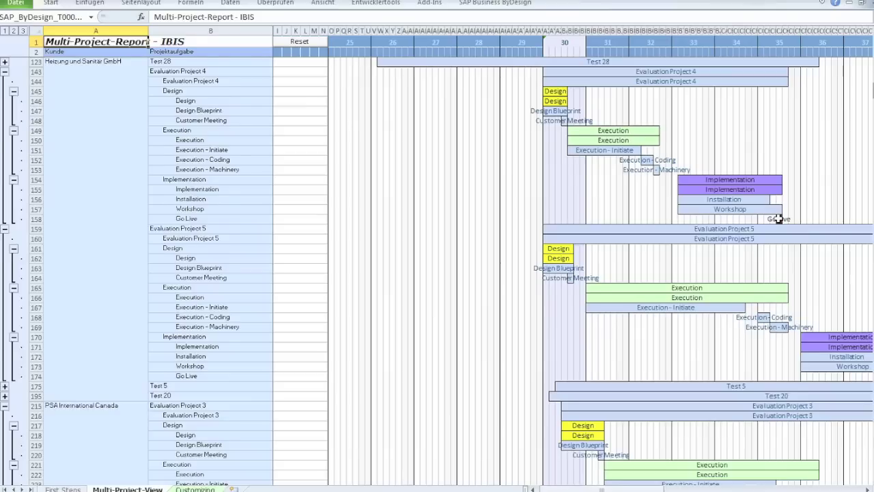
scroll(778, 218, down, 2)
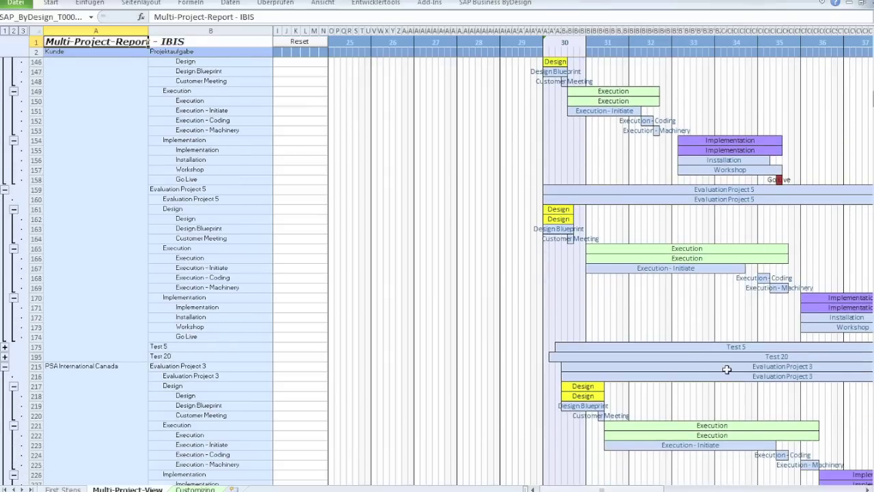
mouse_move(631, 488)
mouse_down()
mouse_move(676, 489)
mouse_move(615, 489)
mouse_up()
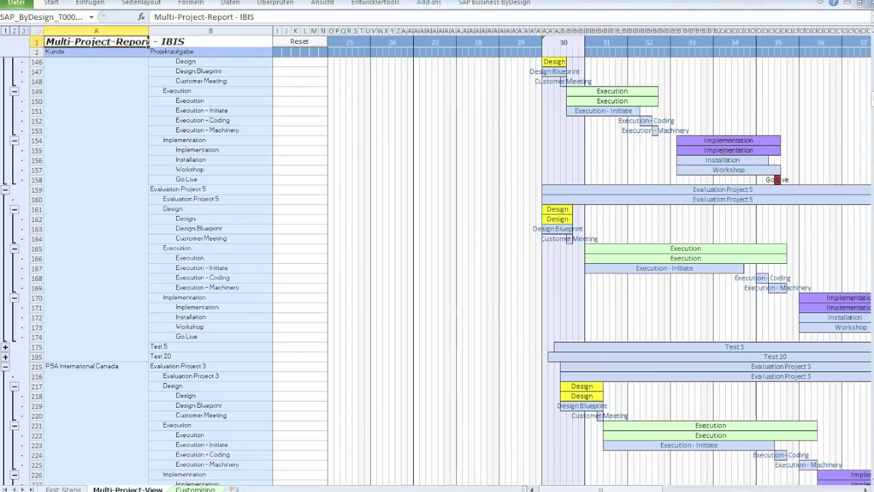
Step: Drag Evaluation Project 4's second Implementation bar later on the timeline
click(722, 150)
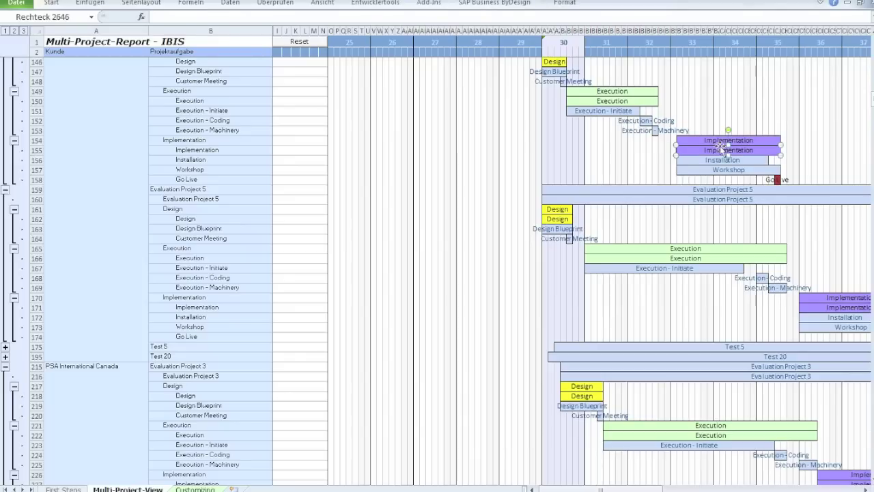
drag(720, 146, 787, 147)
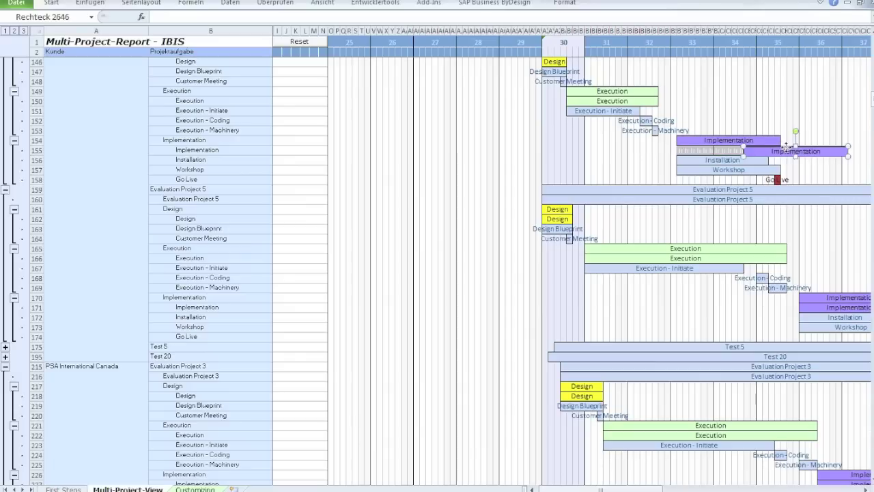
drag(629, 487, 669, 489)
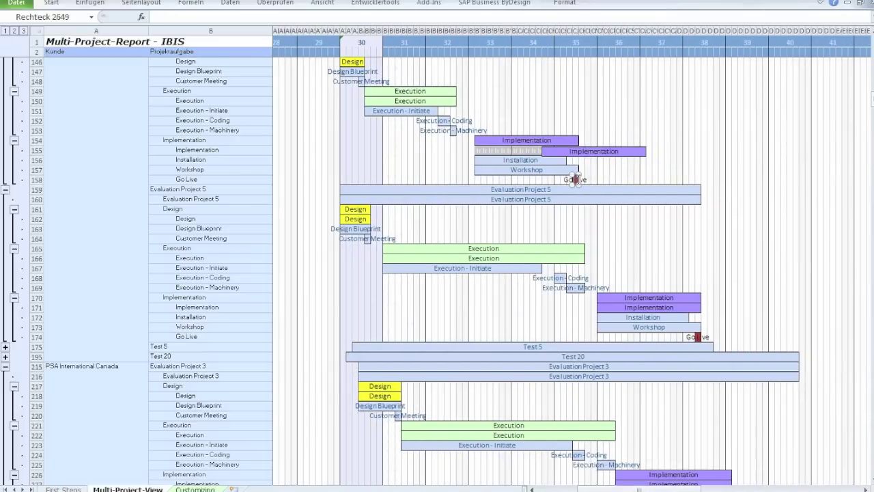
Step: Stretch and shift the Go Live markers in rows 158 and 174 to the right
click(577, 179)
drag(626, 176, 659, 176)
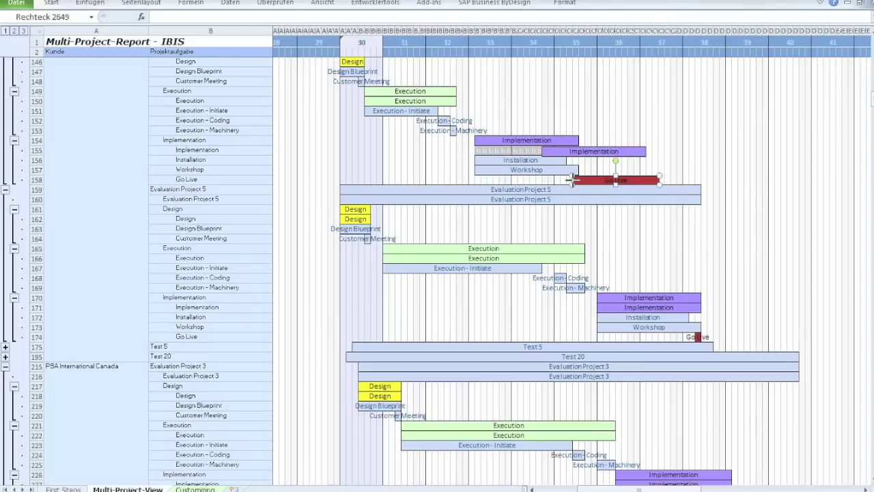
drag(571, 180, 653, 178)
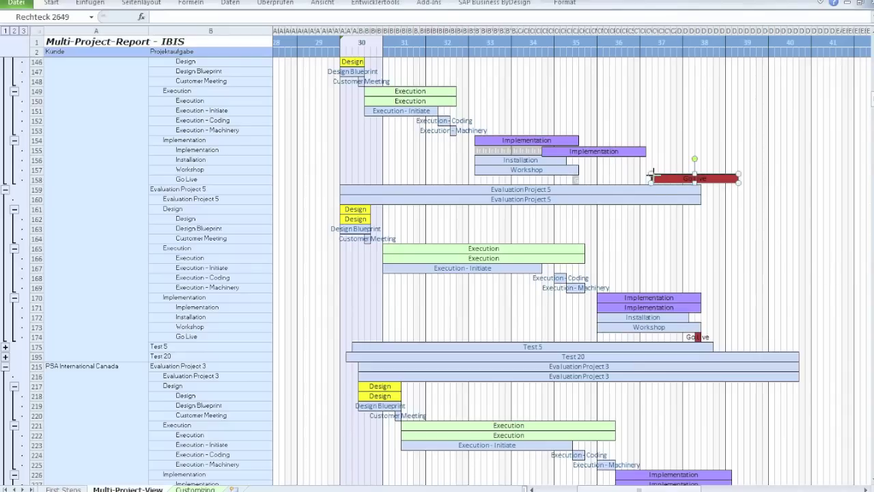
drag(656, 177, 660, 179)
click(704, 336)
drag(756, 331, 808, 332)
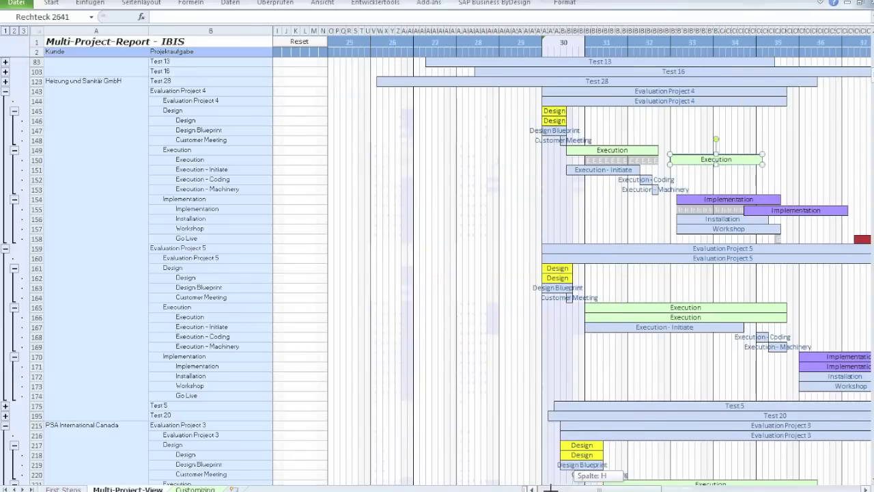
Step: Reset the Gantt so the dragged Execution, Implementation and Go Live bars return to their original dates
click(298, 41)
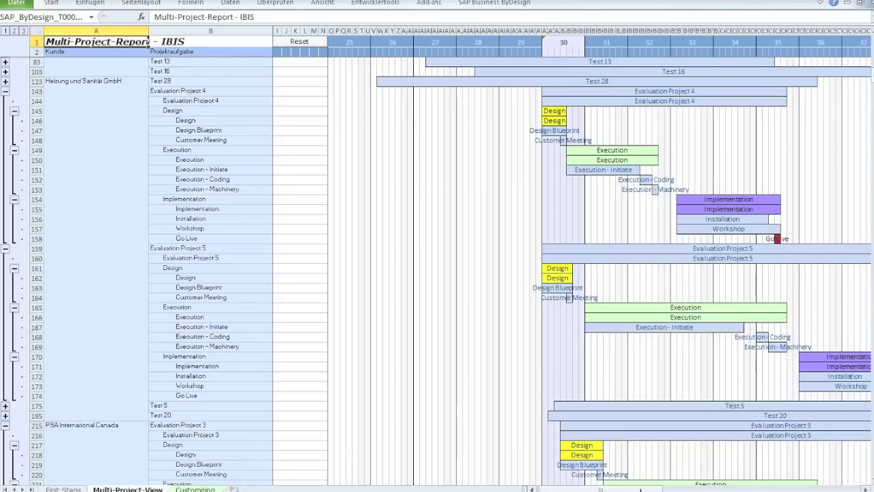
drag(624, 487, 646, 488)
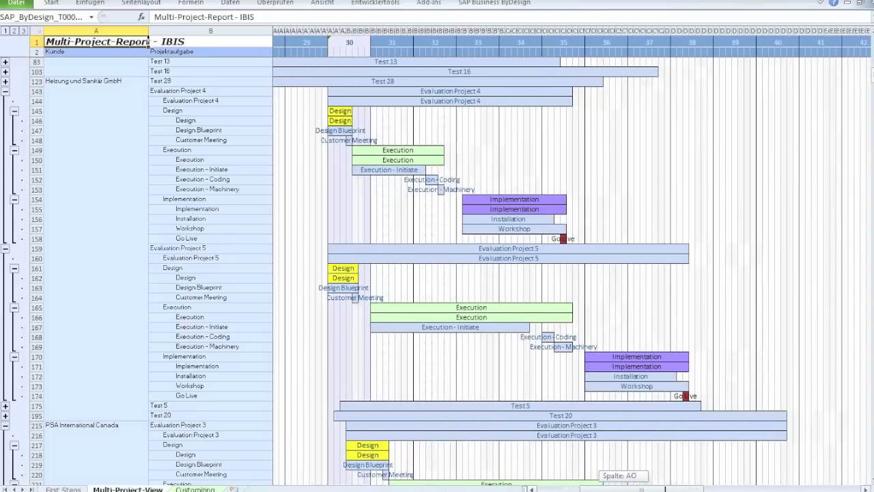